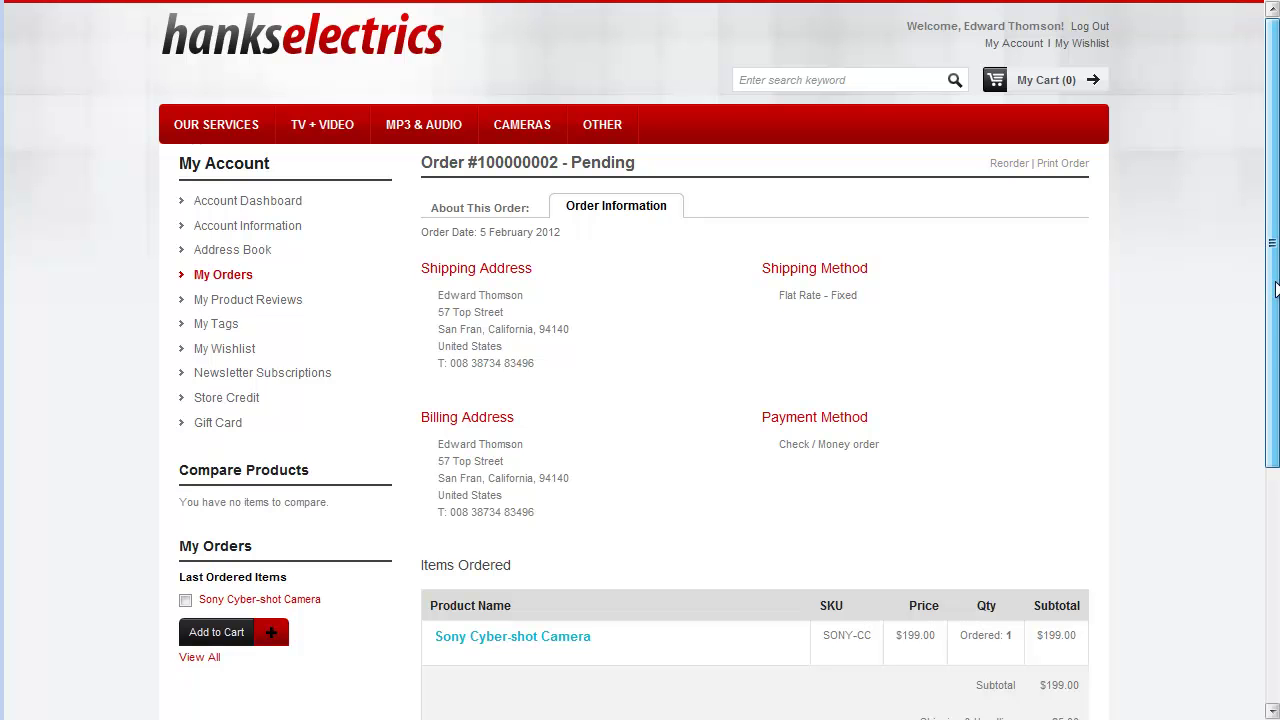
# Review the pending Magento order's addresses and items, then select its order number in the title.
pyautogui.moveTo(1275, 289); pyautogui.dragTo(1275, 399)
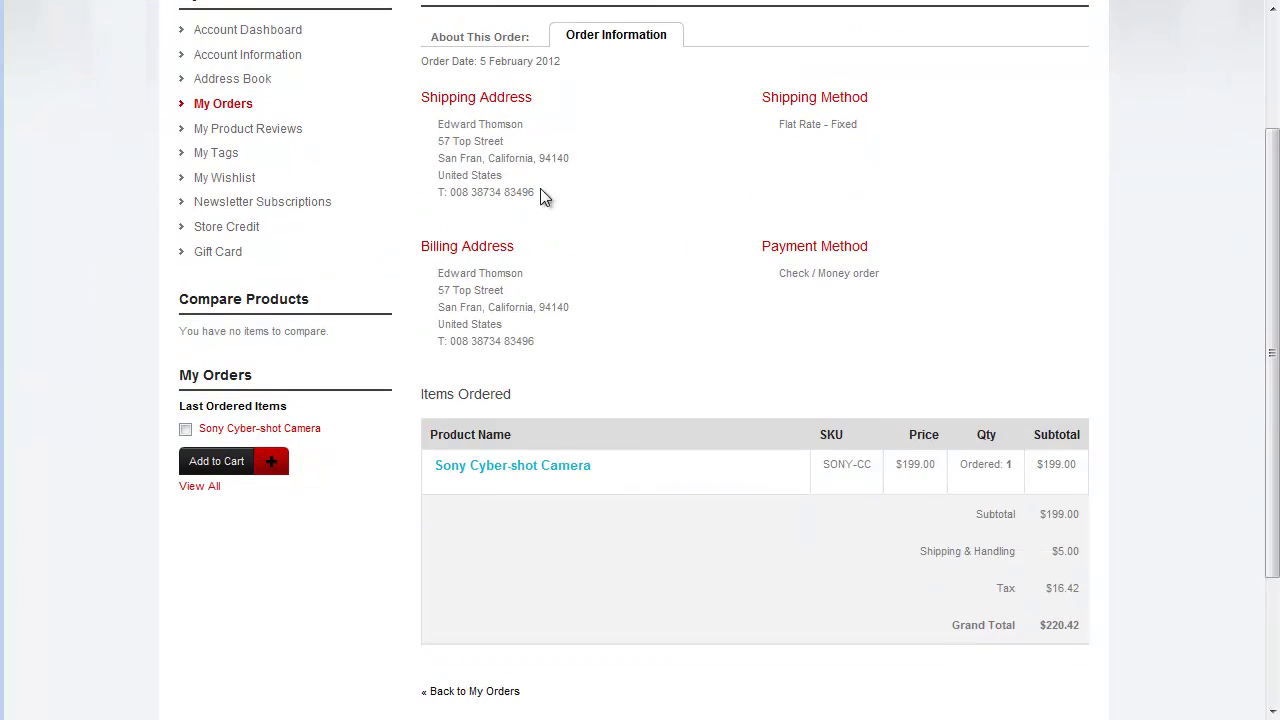
pyautogui.moveTo(437, 126); pyautogui.dragTo(560, 136)
pyautogui.click(560, 136)
pyautogui.moveTo(1271, 553); pyautogui.dragTo(1272, 445)
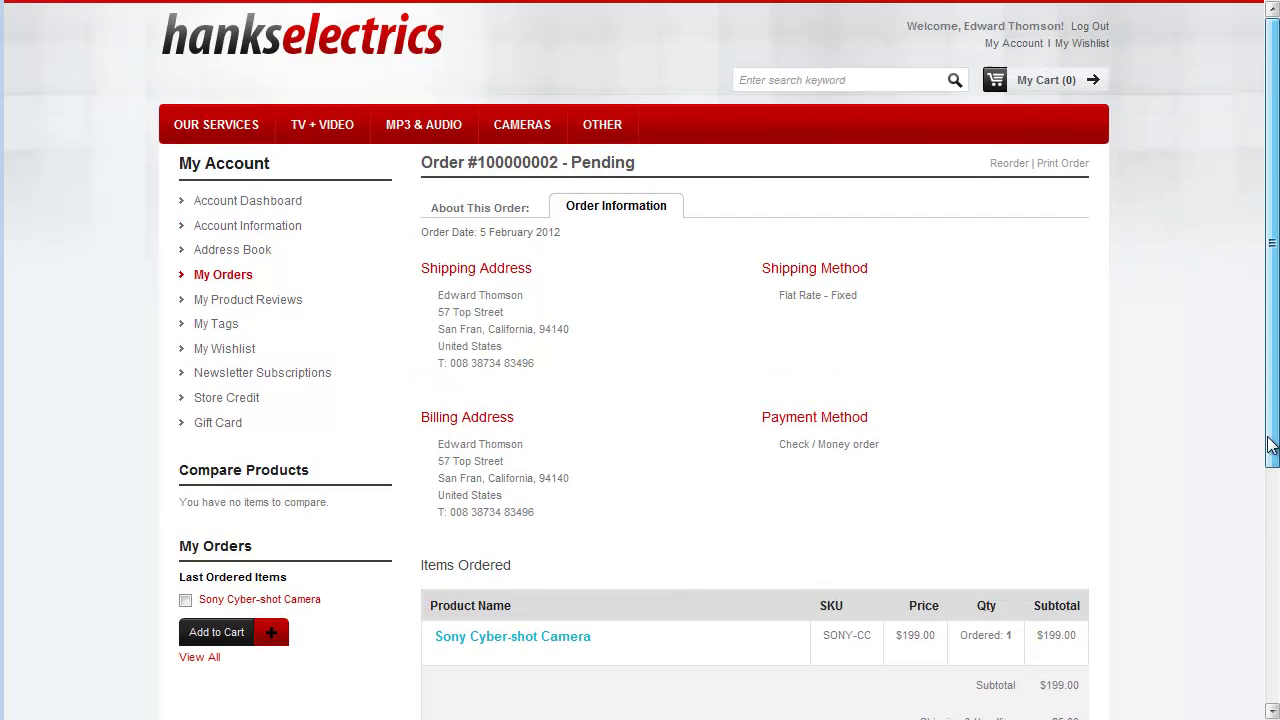
pyautogui.doubleClick(548, 162)
pyautogui.hotkey('ctrl', 'c')
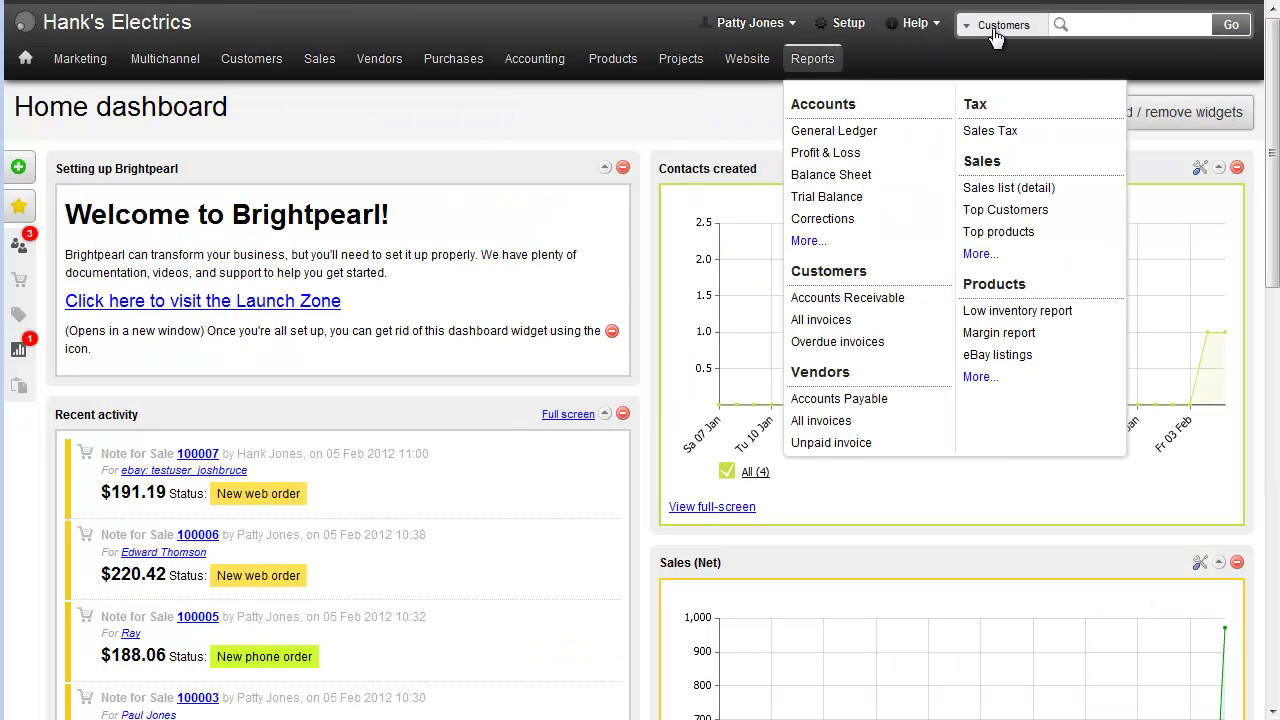
# Search Brightpearl sales for the pasted Magento order number.
pyautogui.click(996, 27)
pyautogui.click(1006, 191)
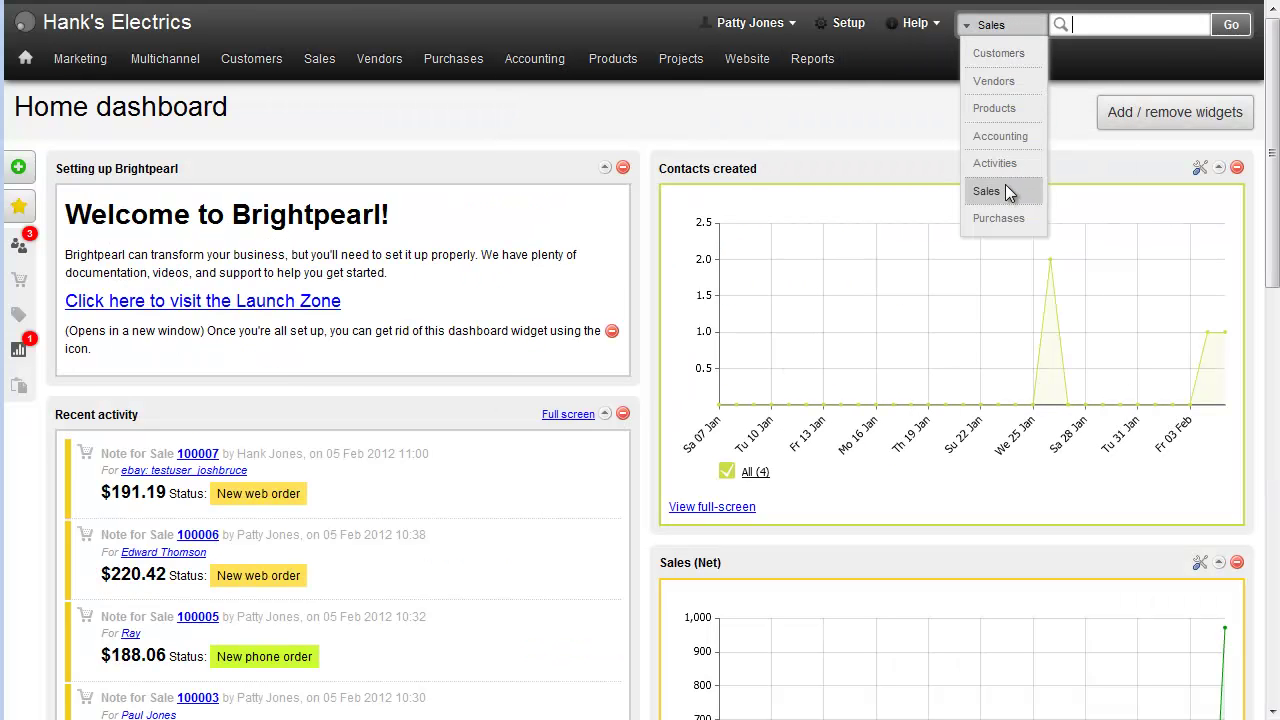
pyautogui.hotkey('ctrl', 'v')
pyautogui.click(1224, 30)
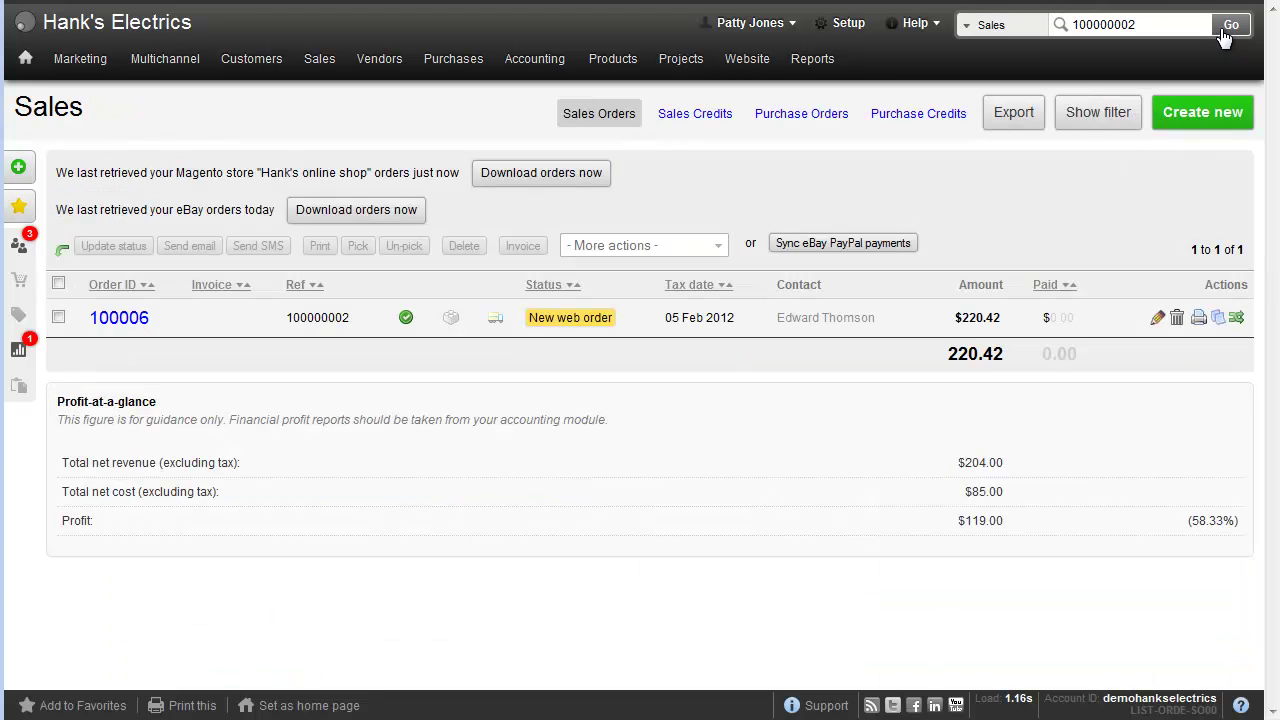
# Search customers for 'ed' and open the ordering customer's contact record.
pyautogui.click(985, 25)
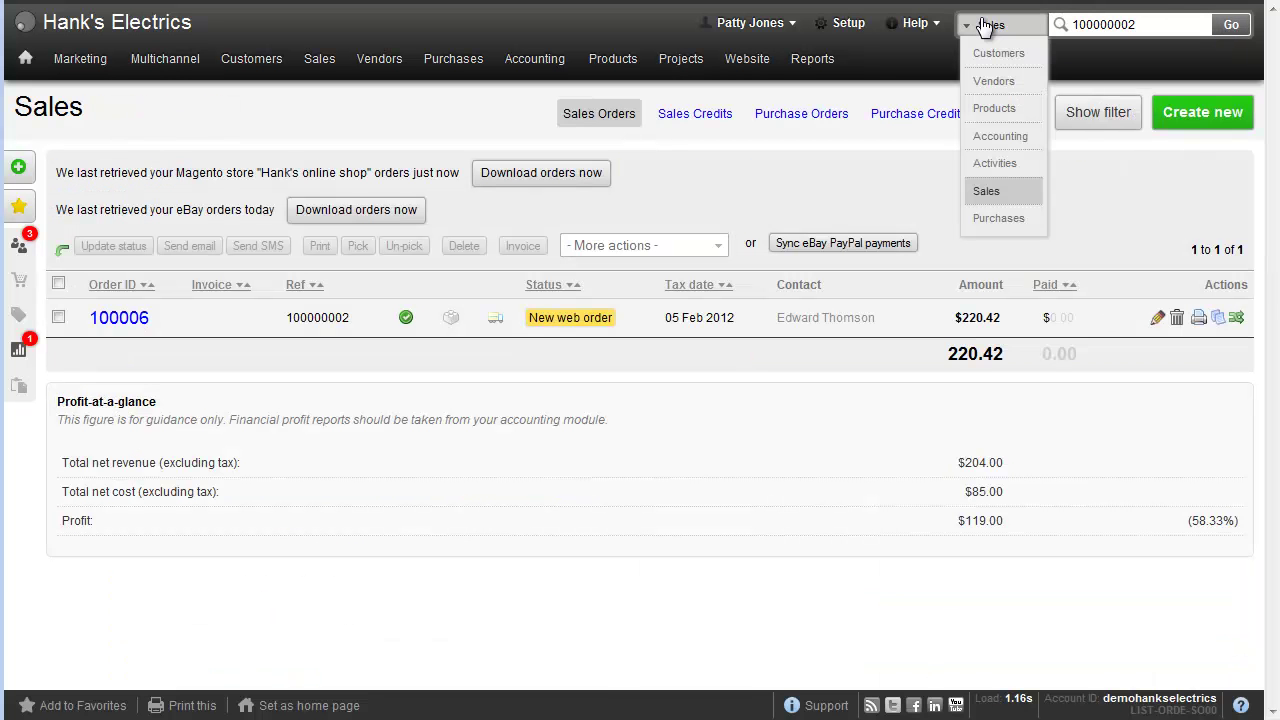
pyautogui.click(1013, 58)
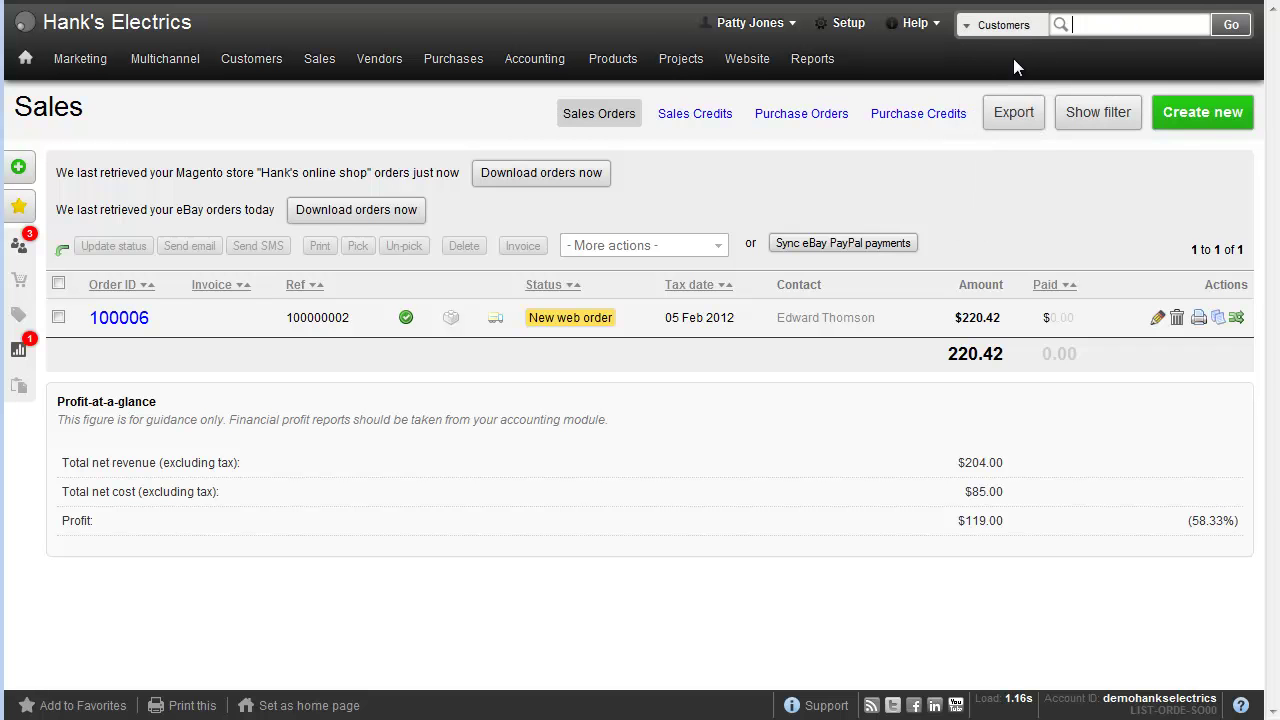
pyautogui.write('ed')
pyautogui.press('Return')
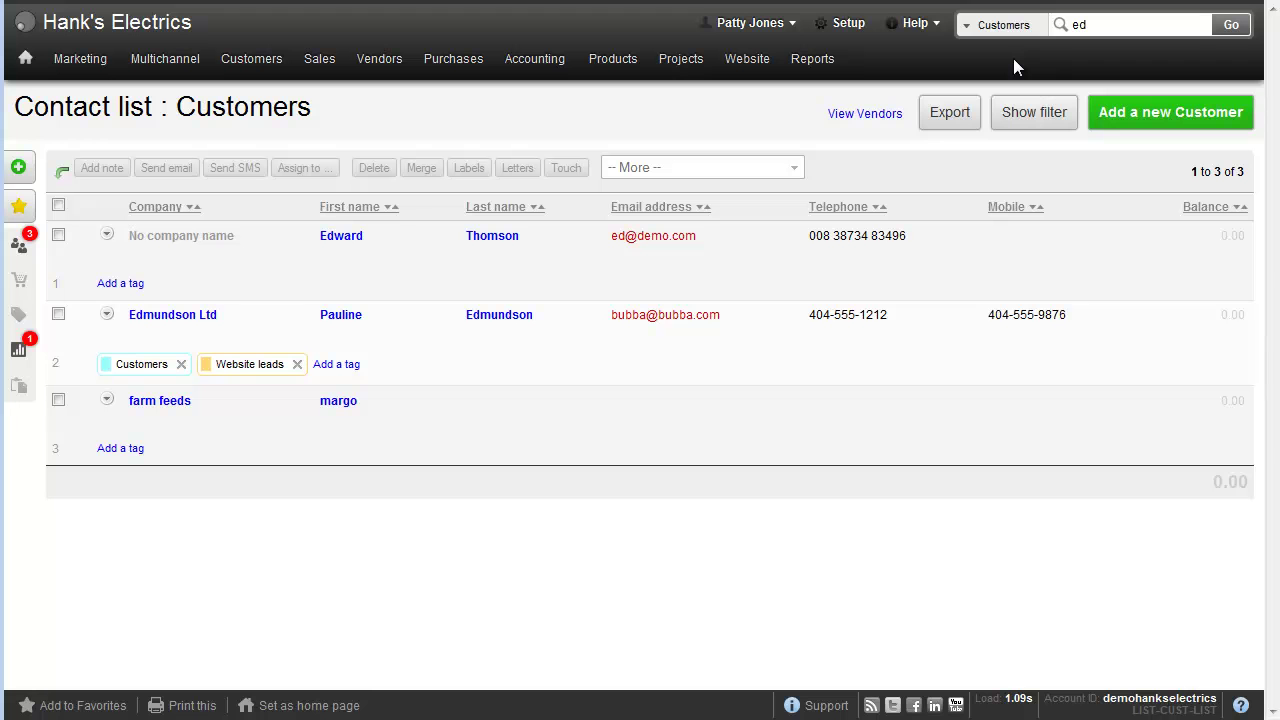
pyautogui.click(497, 240)
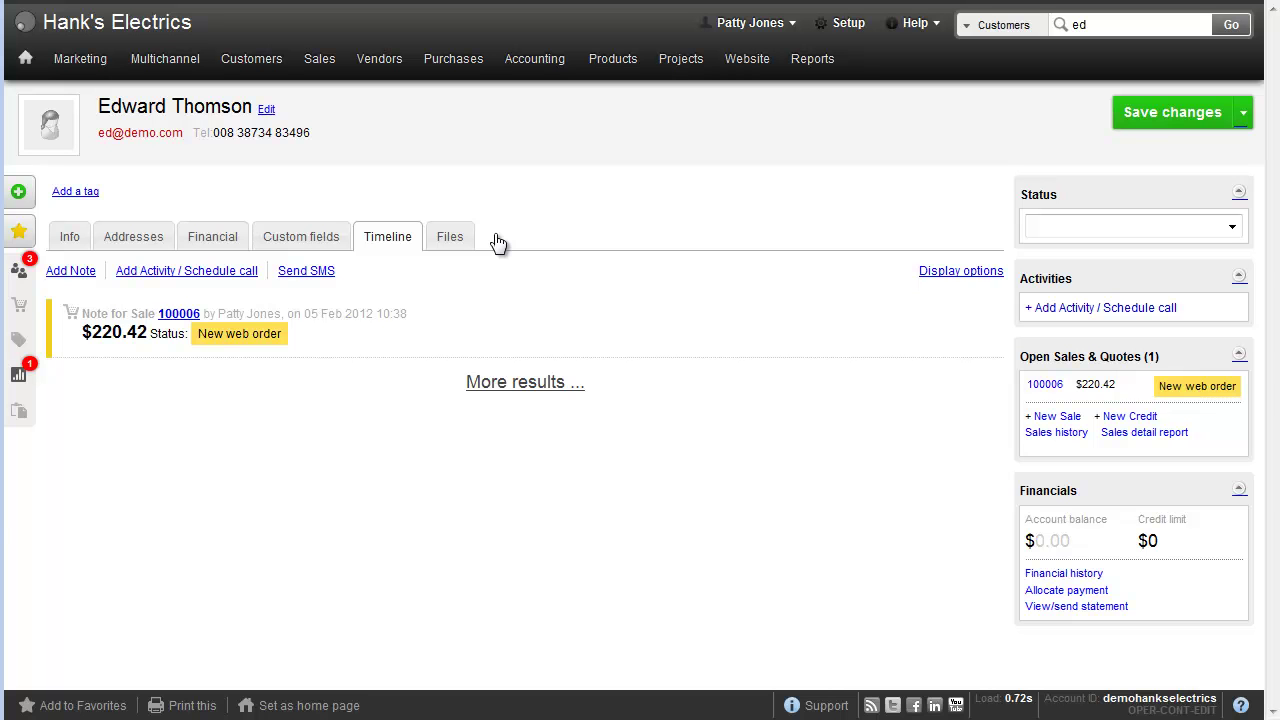
# Open sale 100006 from the timeline and keep the Flat Rate line on 4003 Sales (Carriage).
pyautogui.click(180, 314)
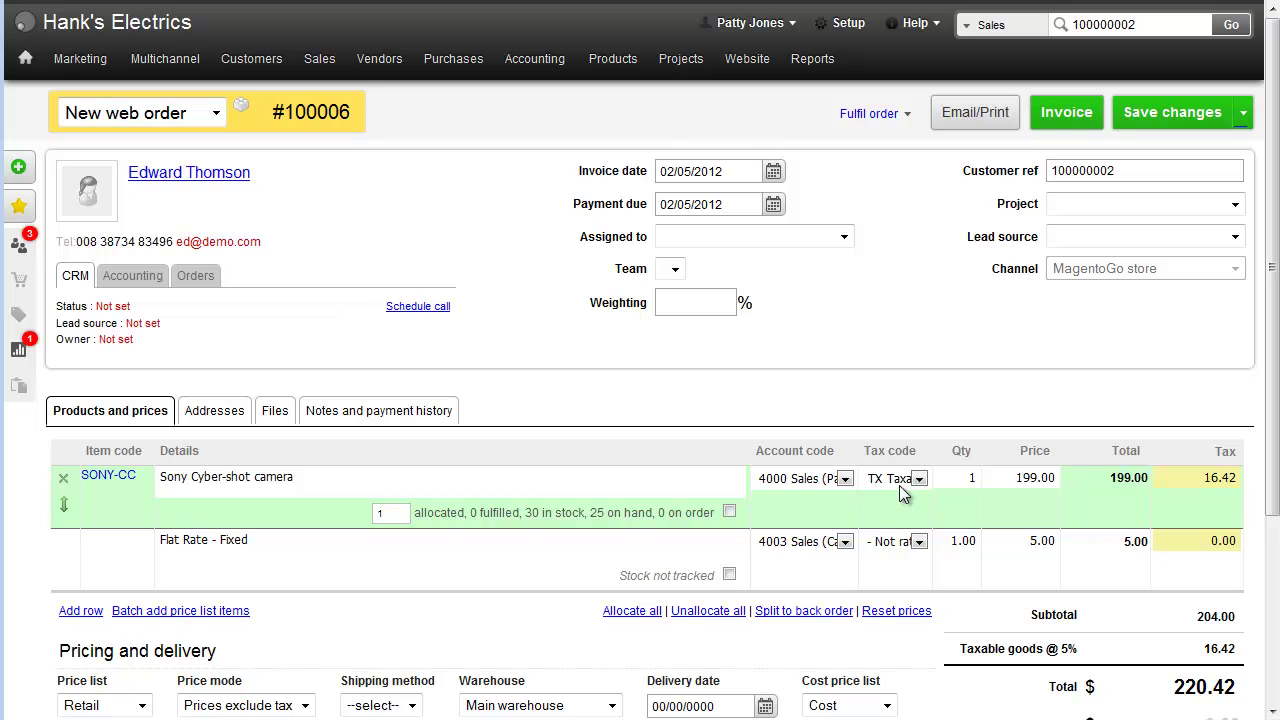
pyautogui.click(845, 541)
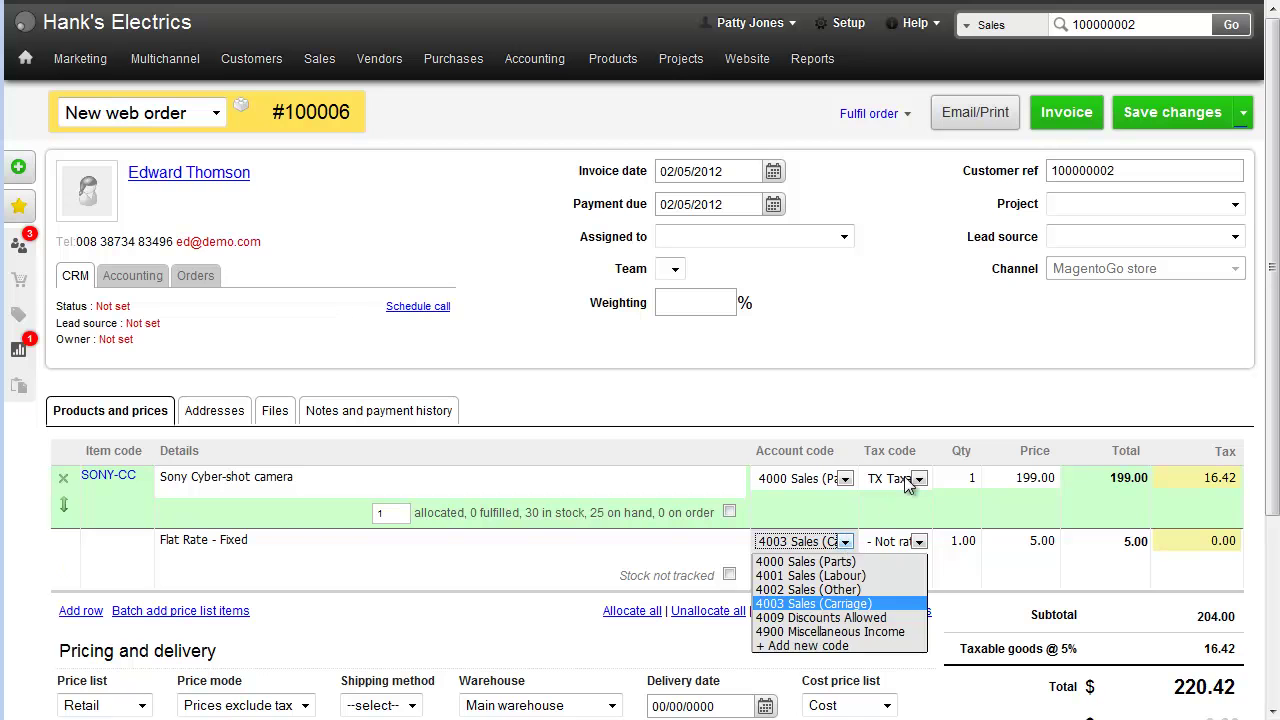
pyautogui.click(1007, 400)
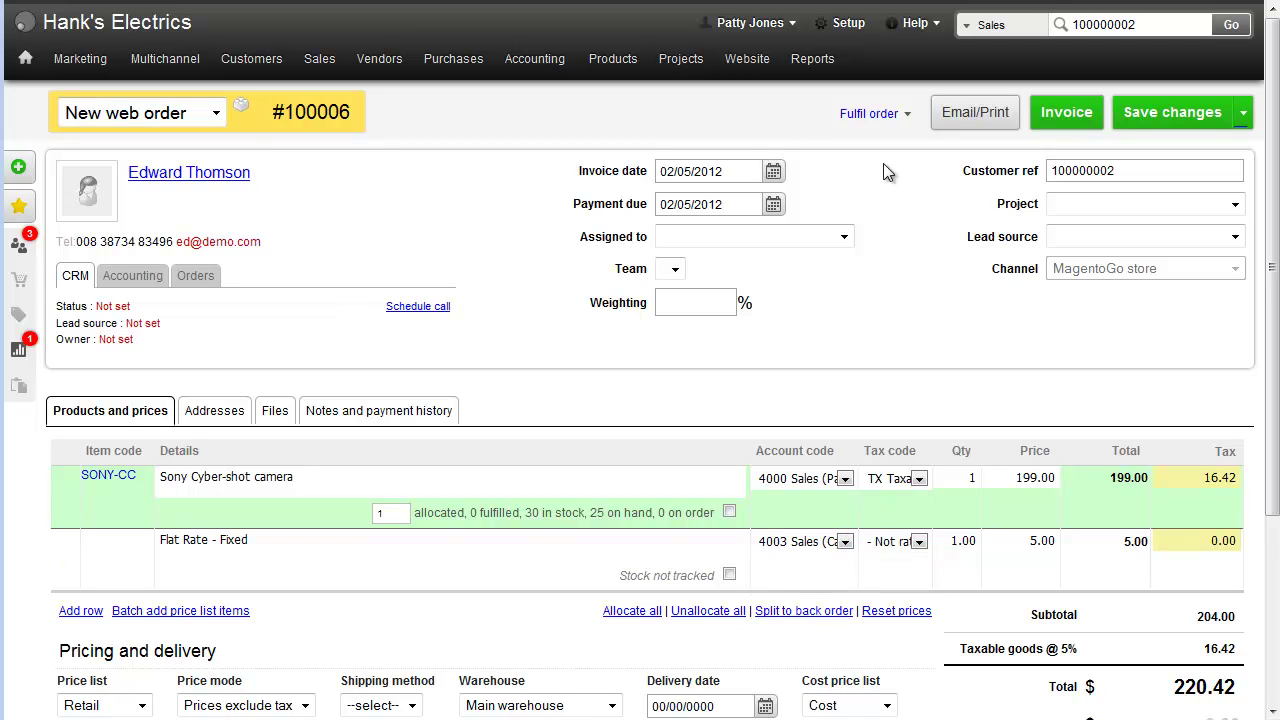
# Fulfil sale 100006 with 'Fulfil and ship later', creating goods-out note 100006/01.
pyautogui.click(886, 116)
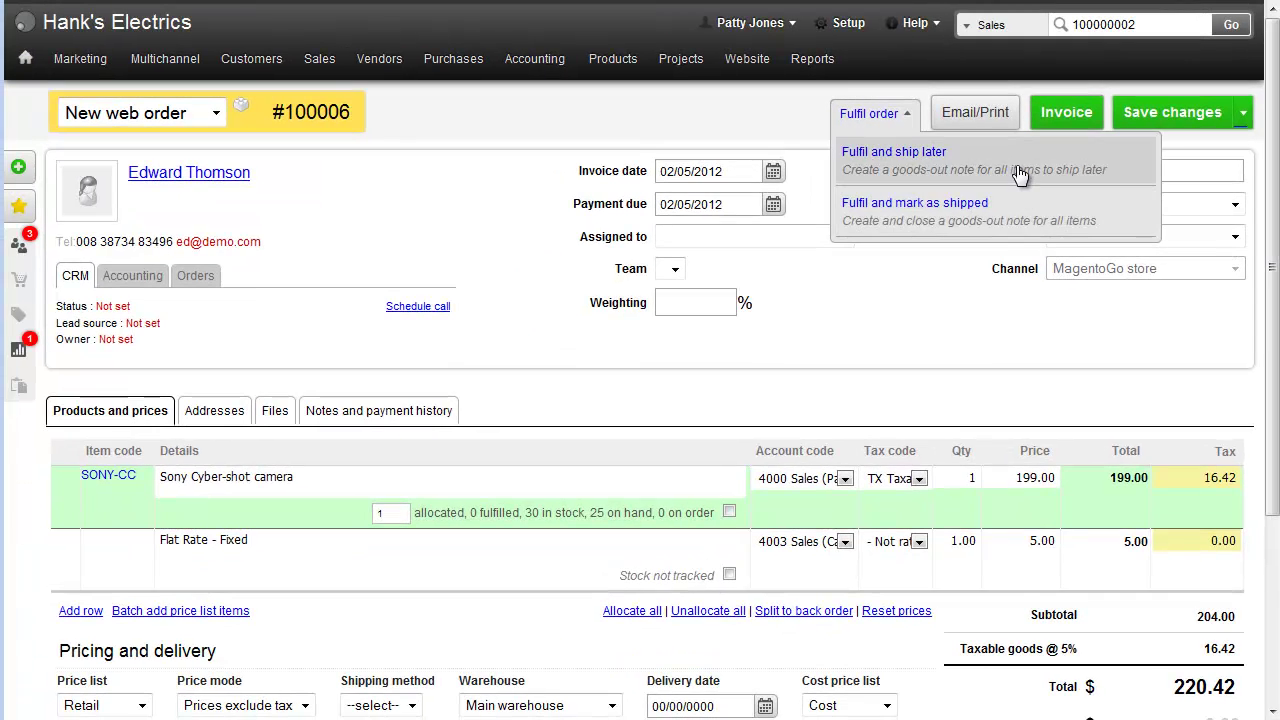
pyautogui.click(760, 258)
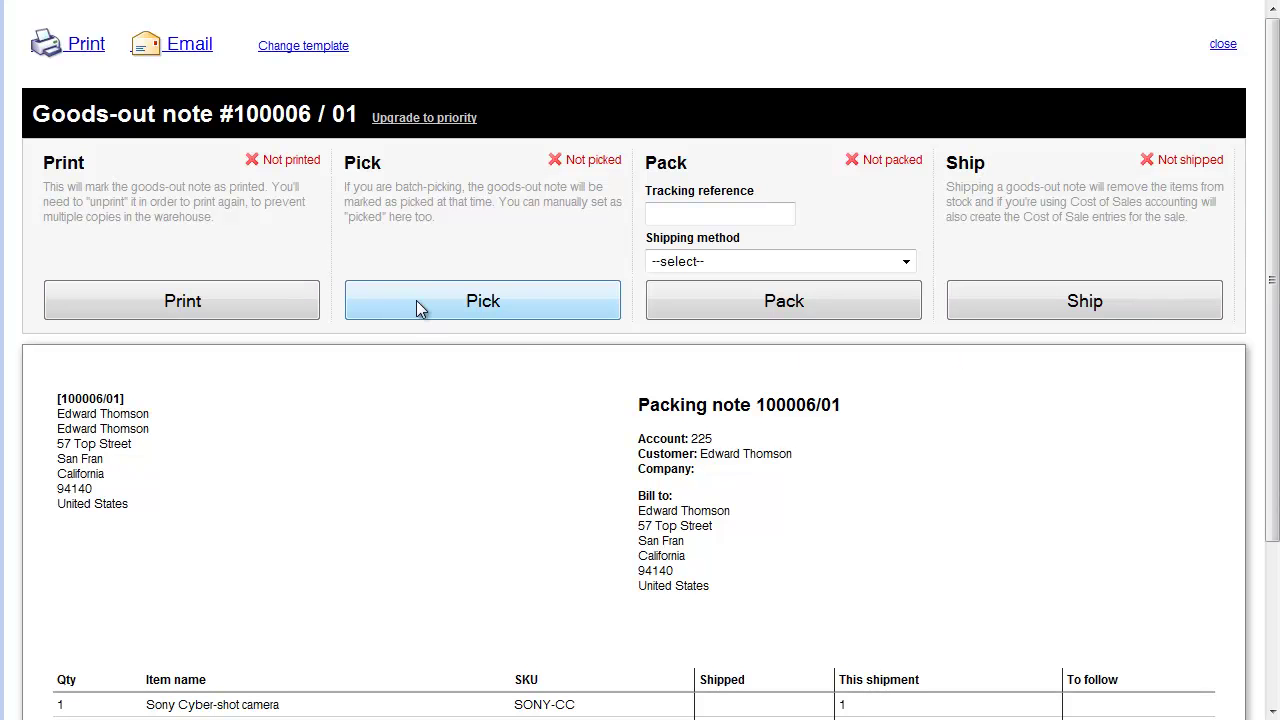
# Pack goods-out note 100006/01 via FedEx with the parcel's tracking reference, then ship it.
pyautogui.click(680, 216)
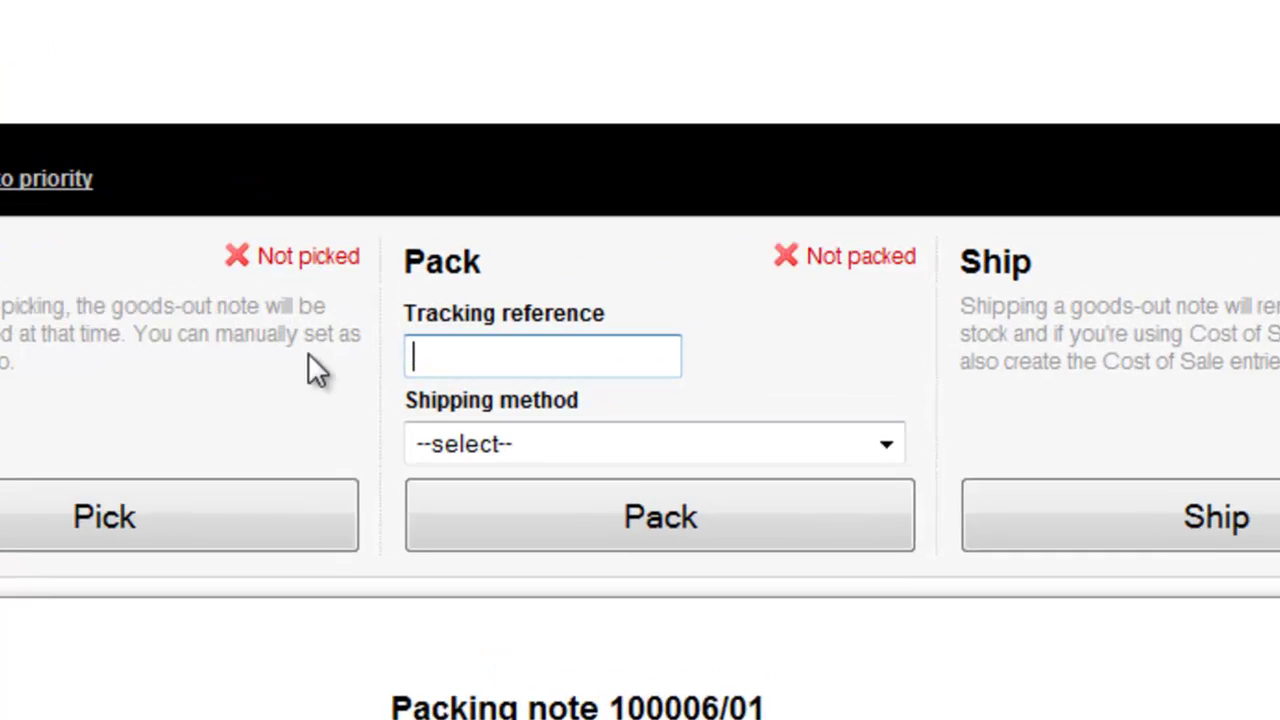
pyautogui.write('988754534')
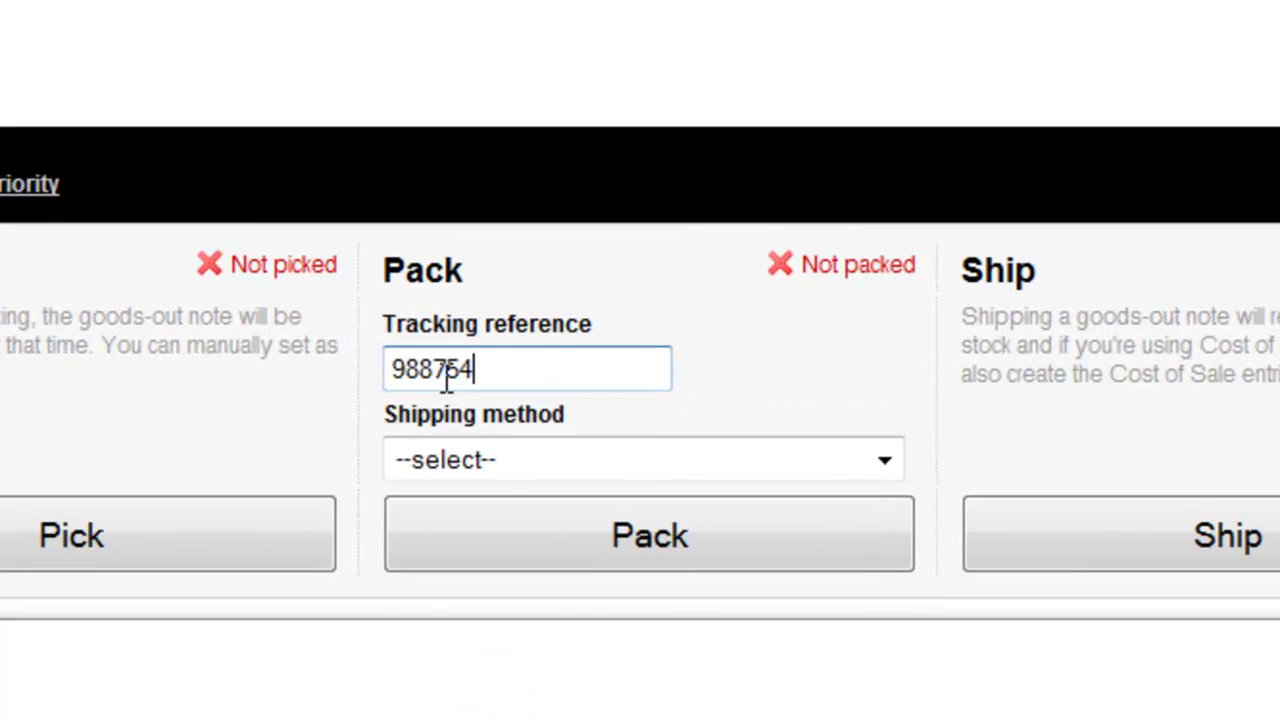
pyautogui.click(485, 462)
pyautogui.click(491, 531)
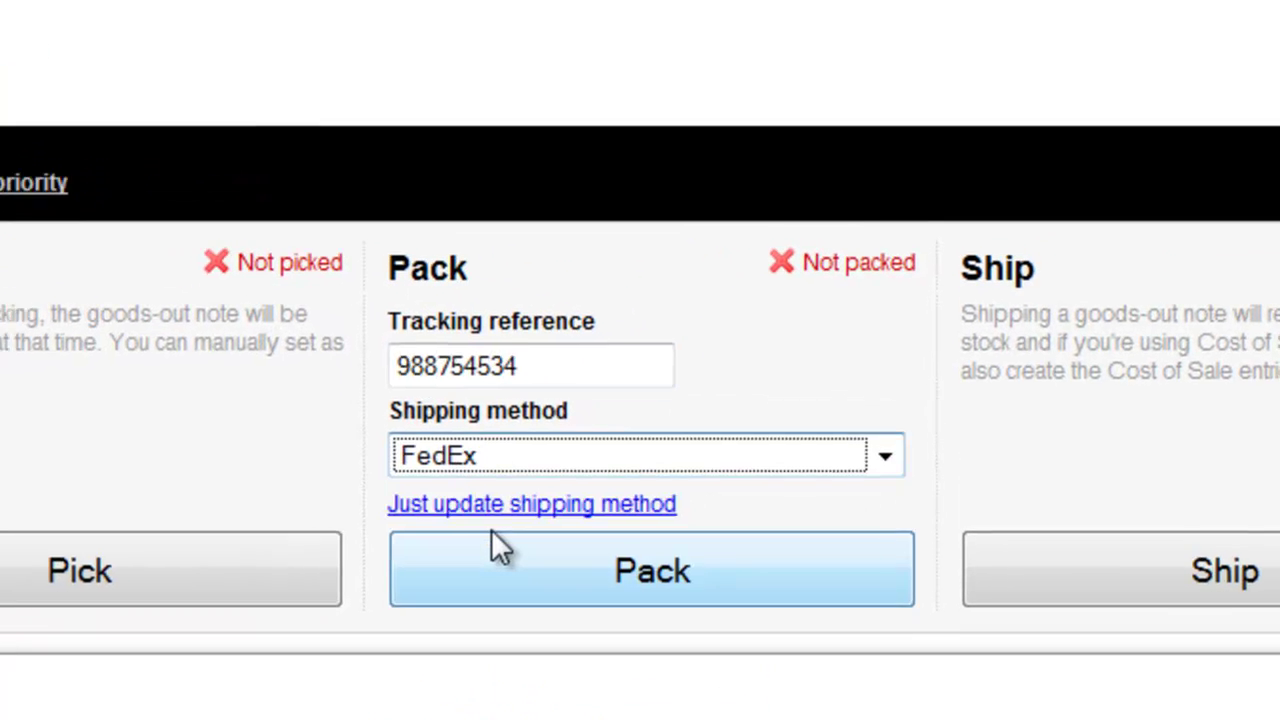
pyautogui.click(629, 574)
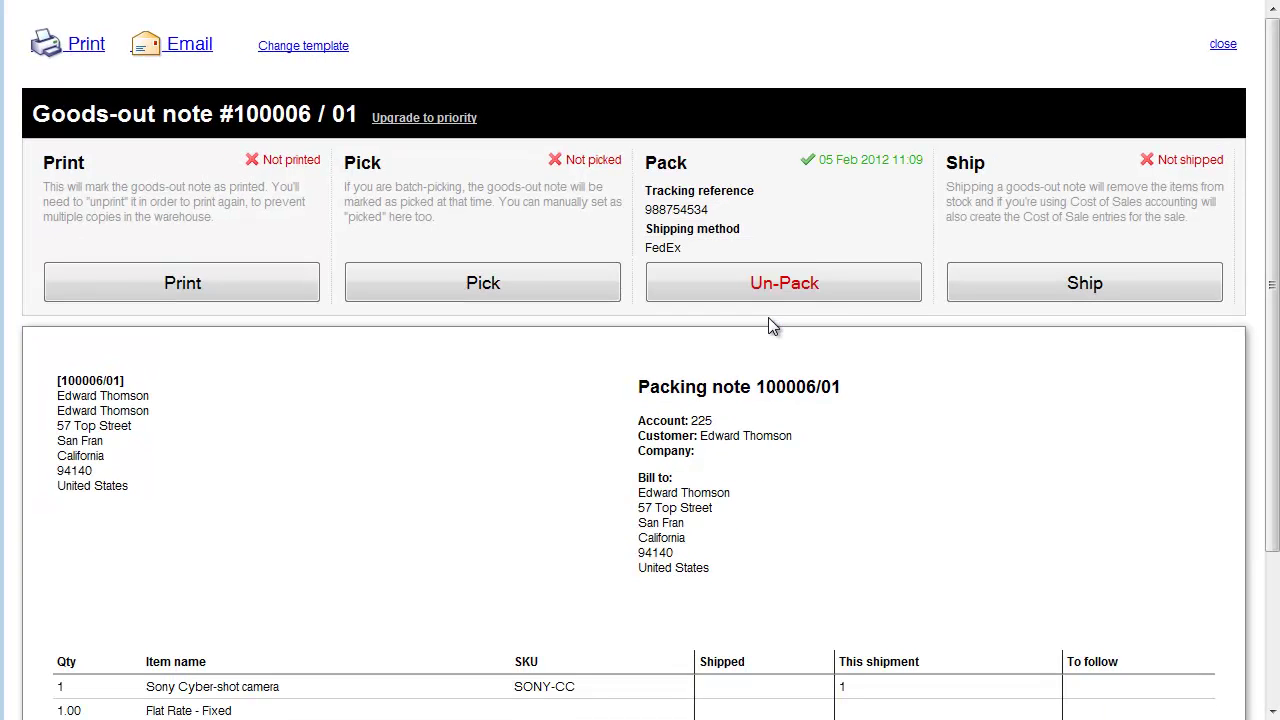
pyautogui.click(1110, 287)
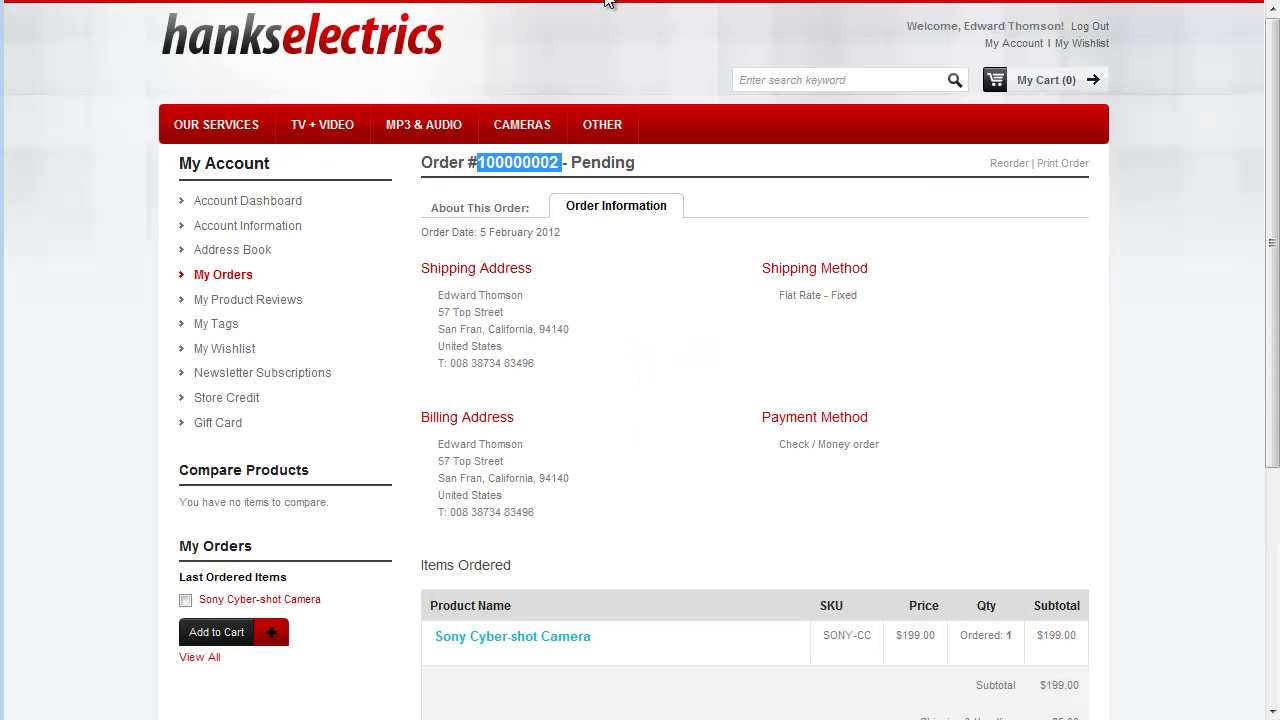
# Reload the Magento order so it reads Processing and view its Sony Cyber-shot Camera shipment.
pyautogui.press('F5')
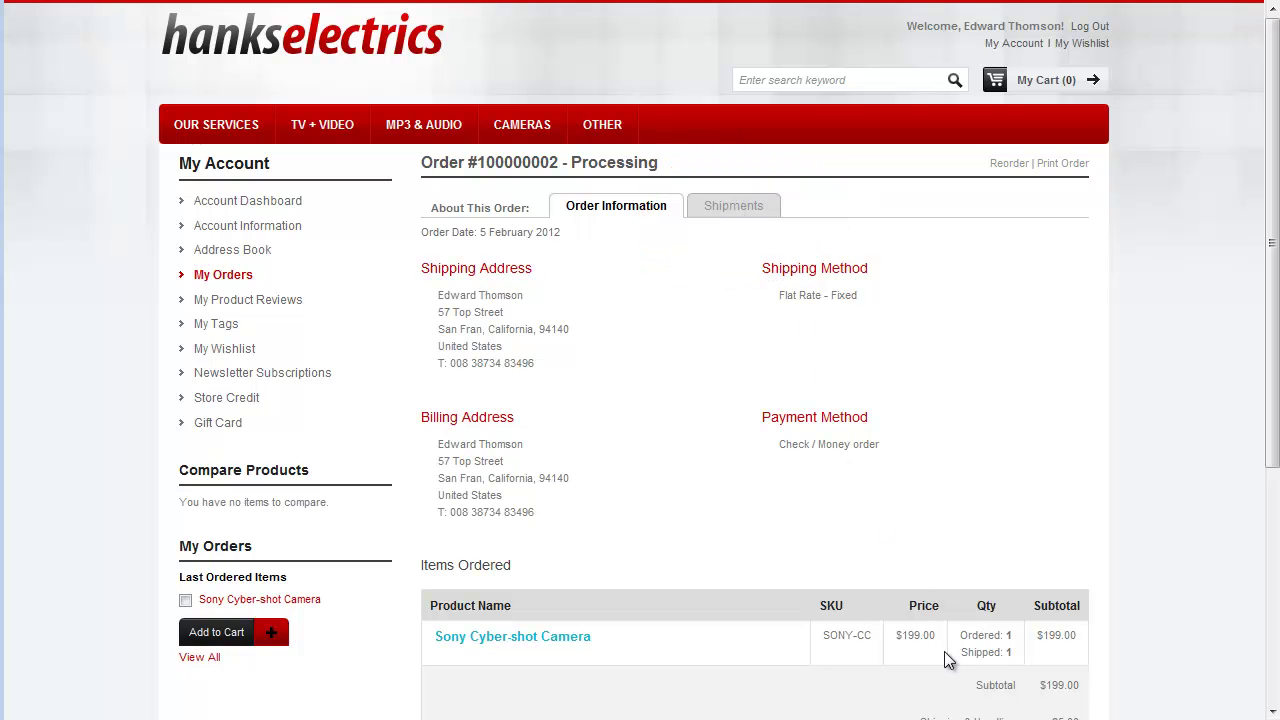
pyautogui.click(741, 219)
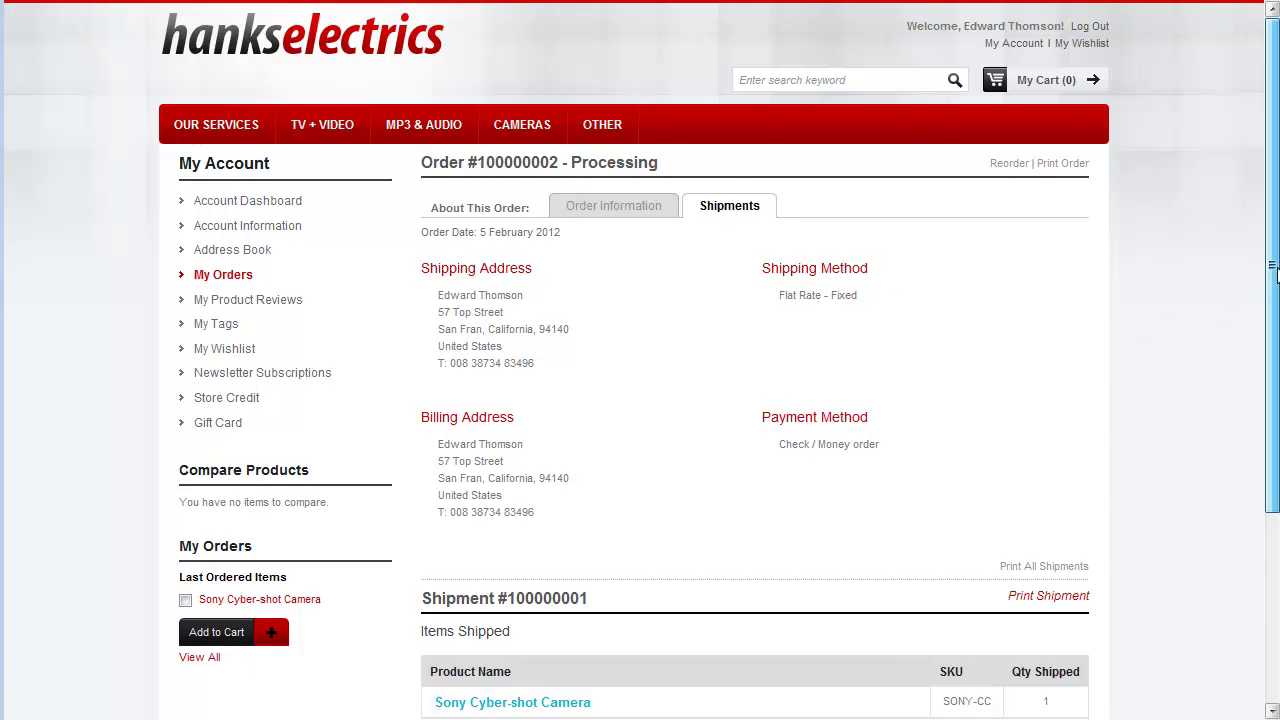
pyautogui.scroll(-2, 1272, 300)
pyautogui.scroll(-1, 1070, 365)
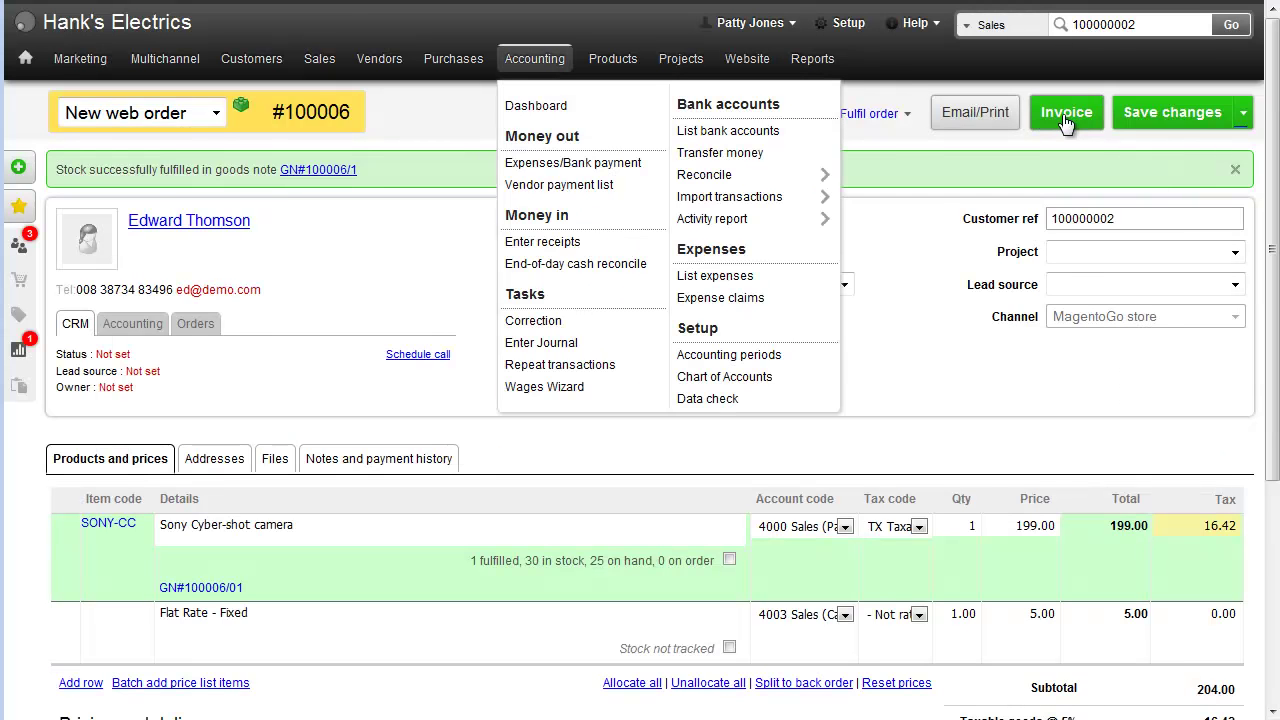
# Invoice sale 100006, producing invoice SI-100000 for $220.42.
pyautogui.click(1066, 114)
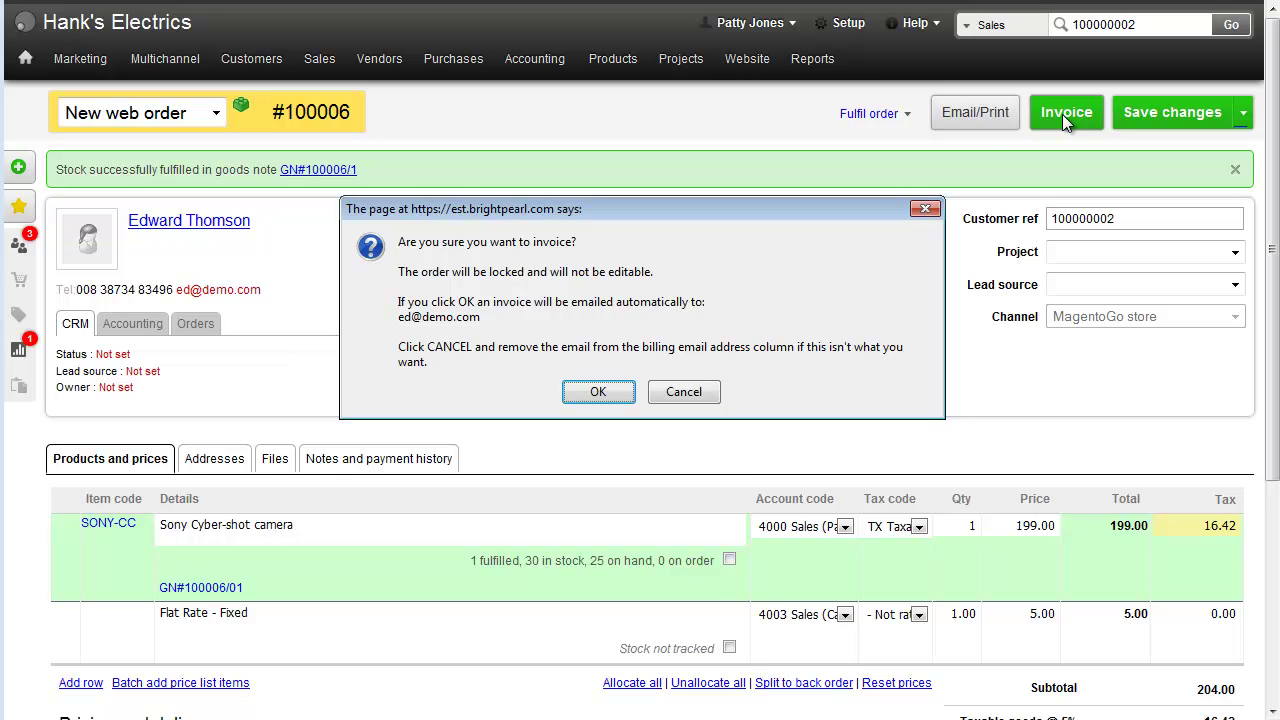
pyautogui.click(598, 392)
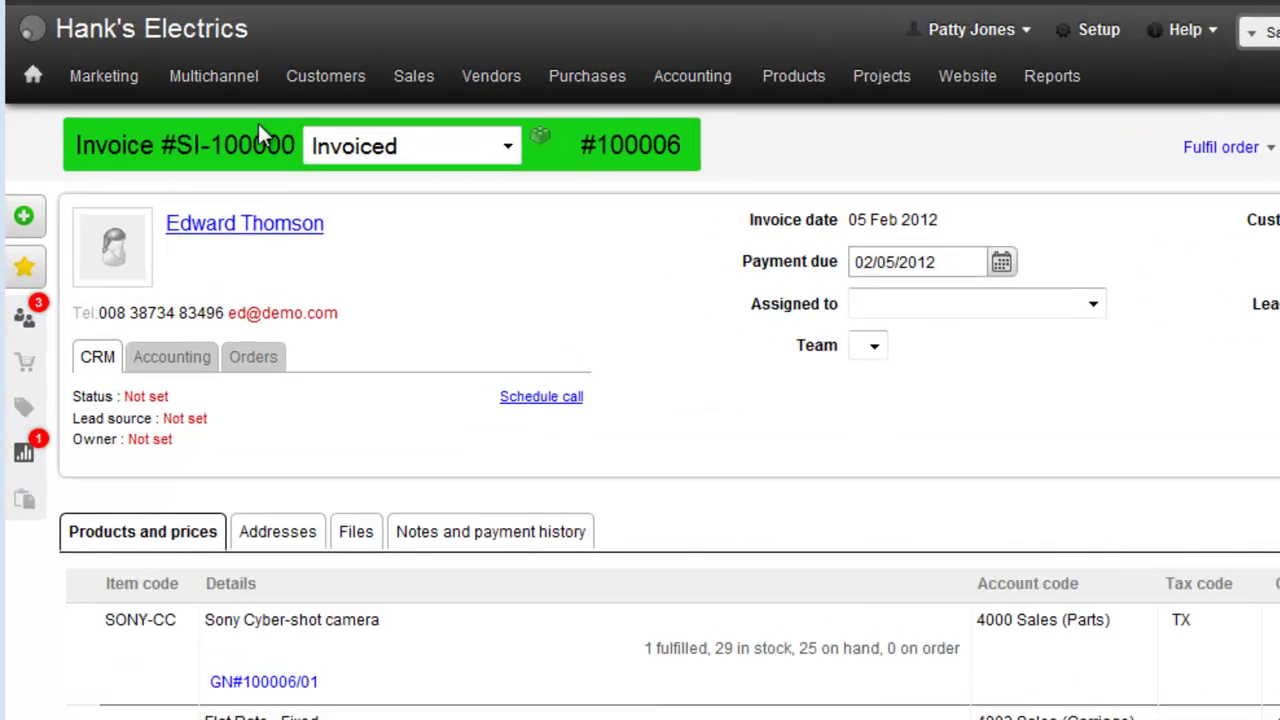
# Show the MagentoGo store channel's Profit and Loss report.
pyautogui.moveTo(179, 64)
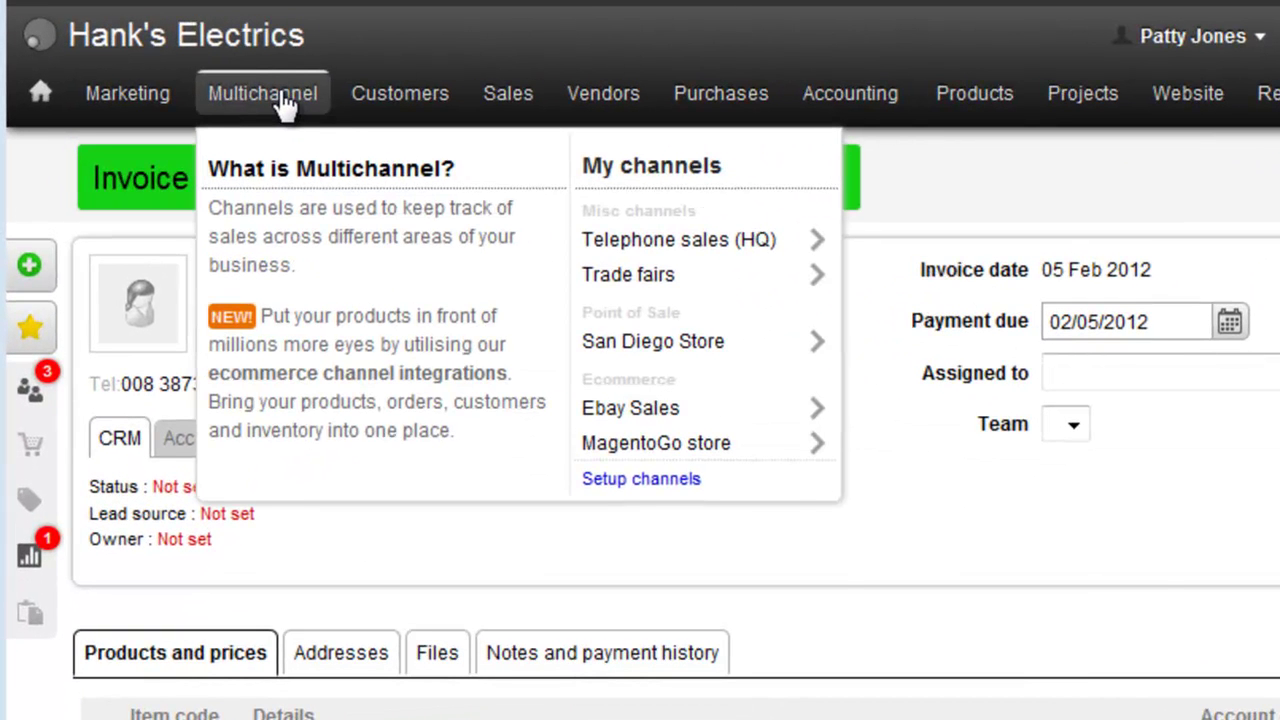
pyautogui.moveTo(620, 451)
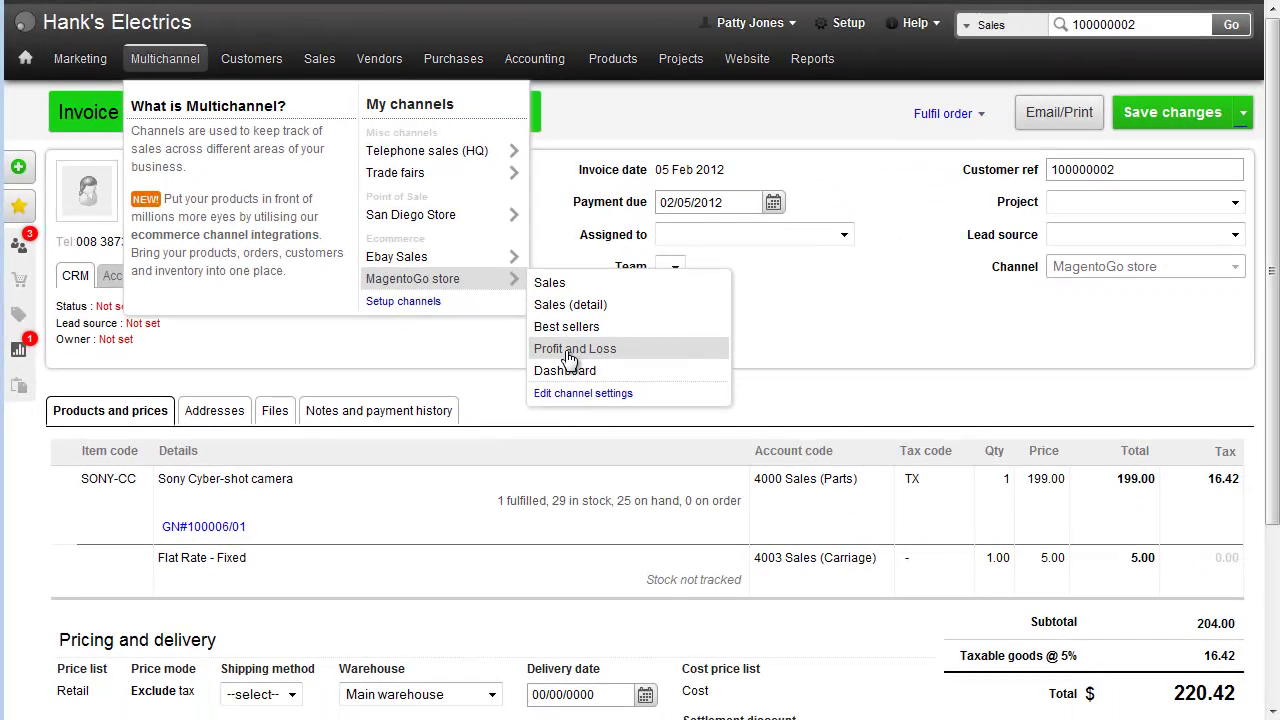
pyautogui.click(569, 350)
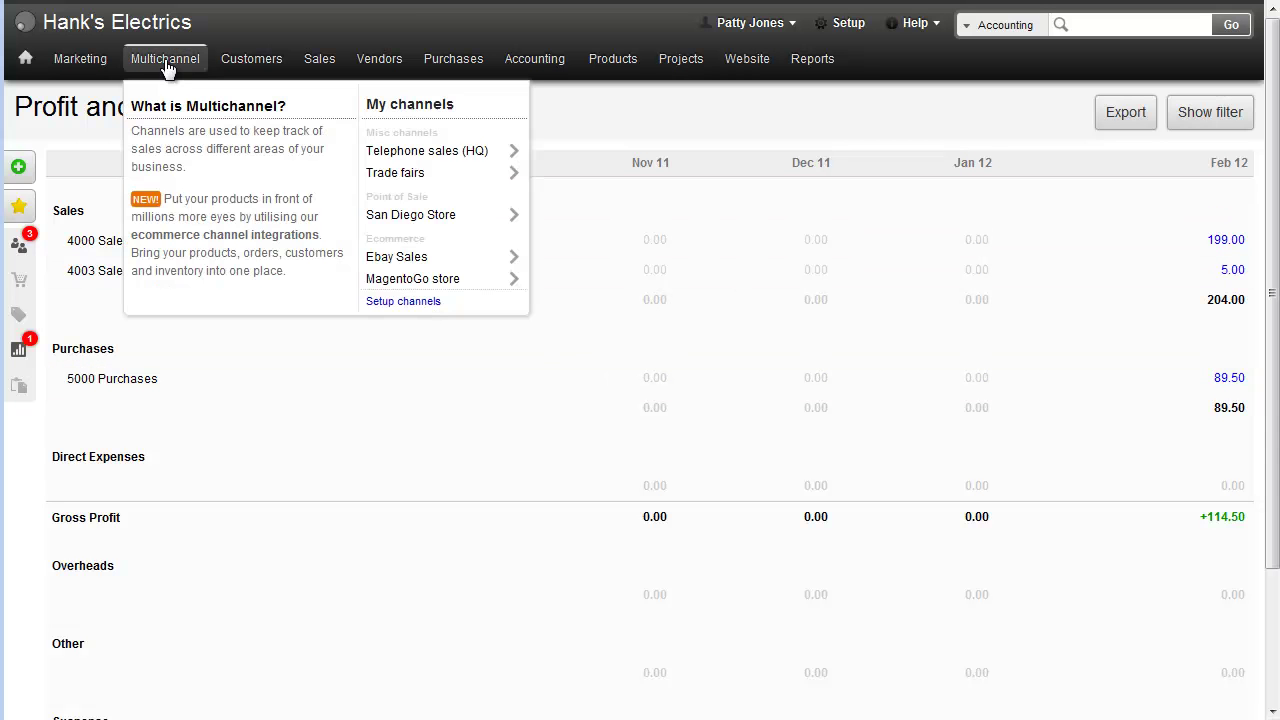
# Show the MagentoGo store Sales (detail) report listing order 100006's invoiced lines.
pyautogui.moveTo(166, 62)
pyautogui.moveTo(440, 278)
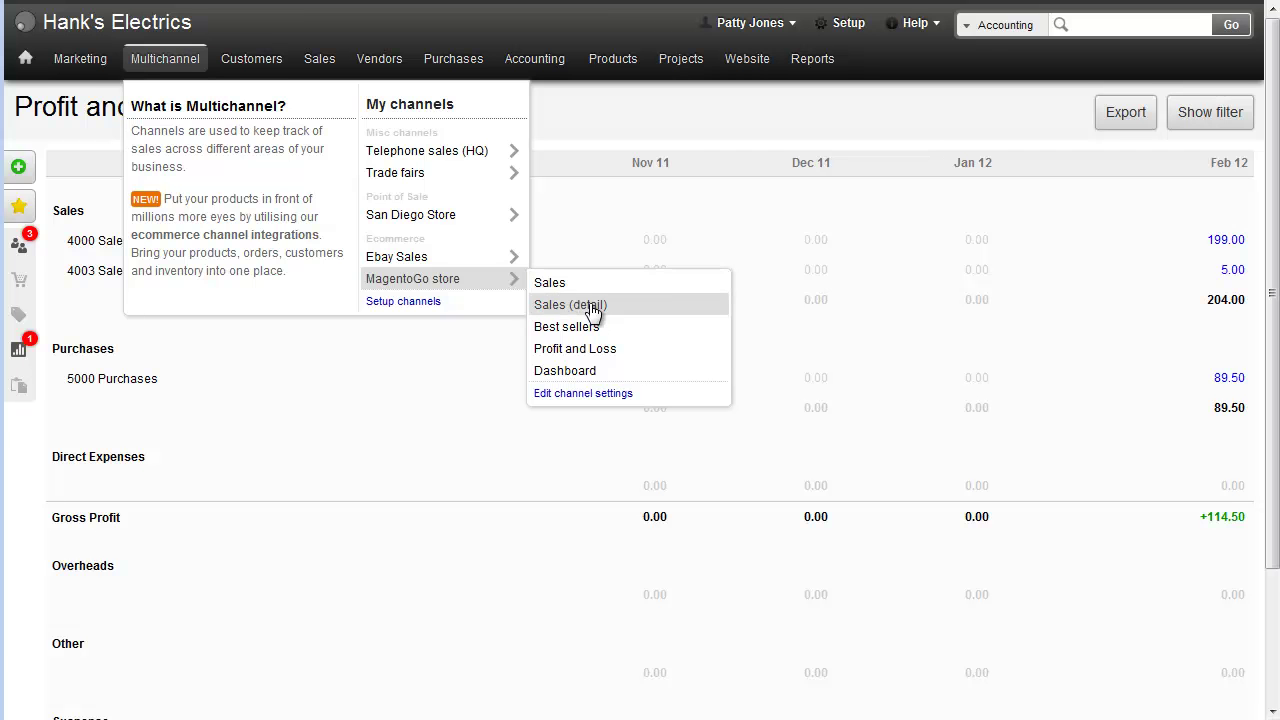
pyautogui.click(593, 310)
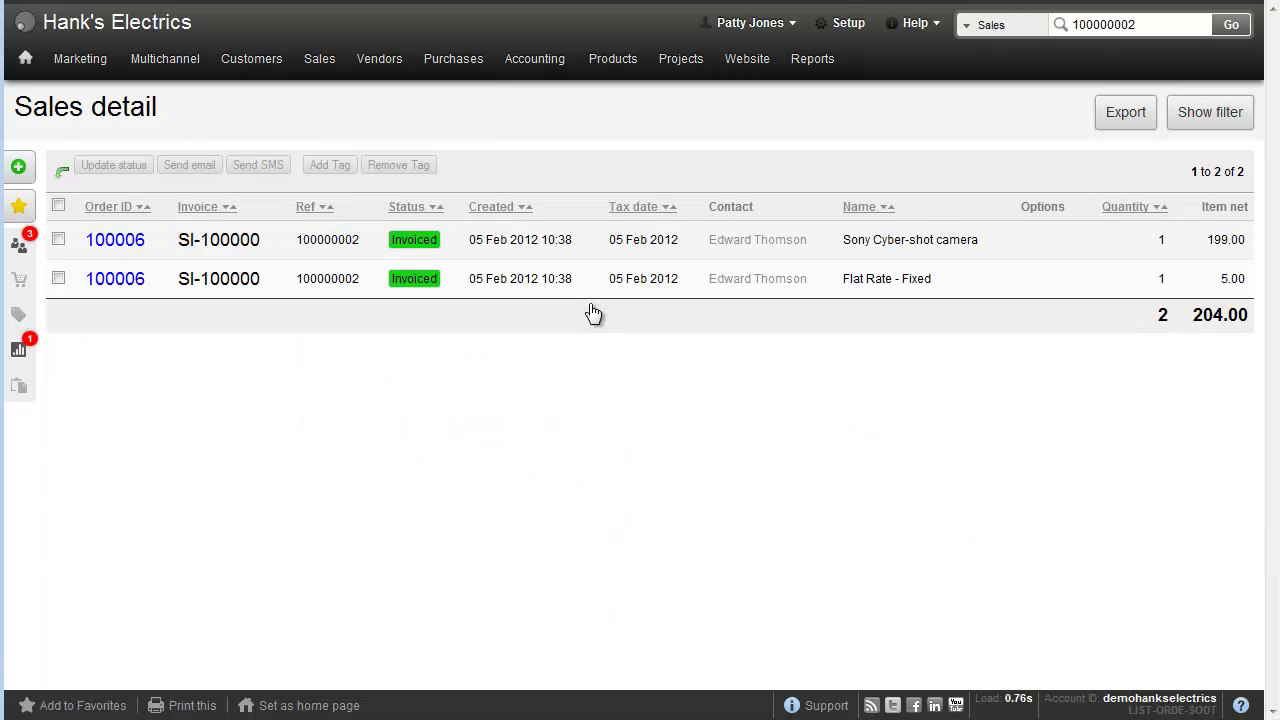